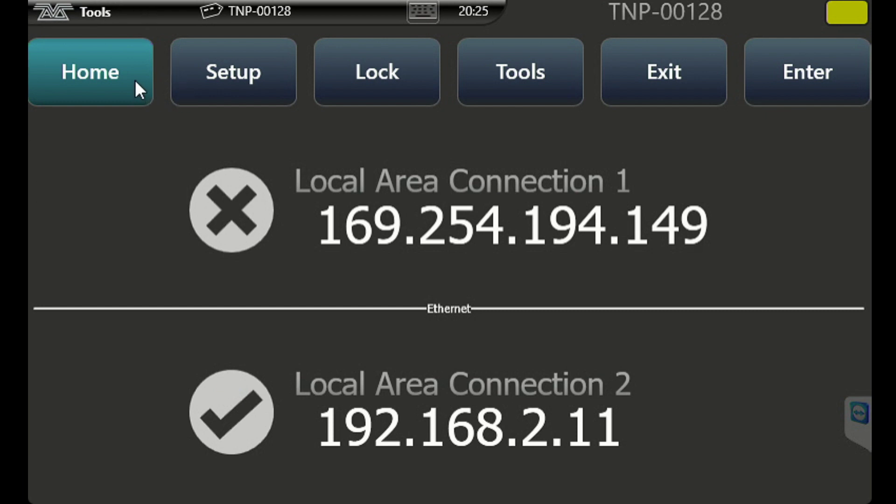
Open the network settings of Local Area Connection 2 to view its DHCP, IP address and subnet mask options.
left_click(102, 71)
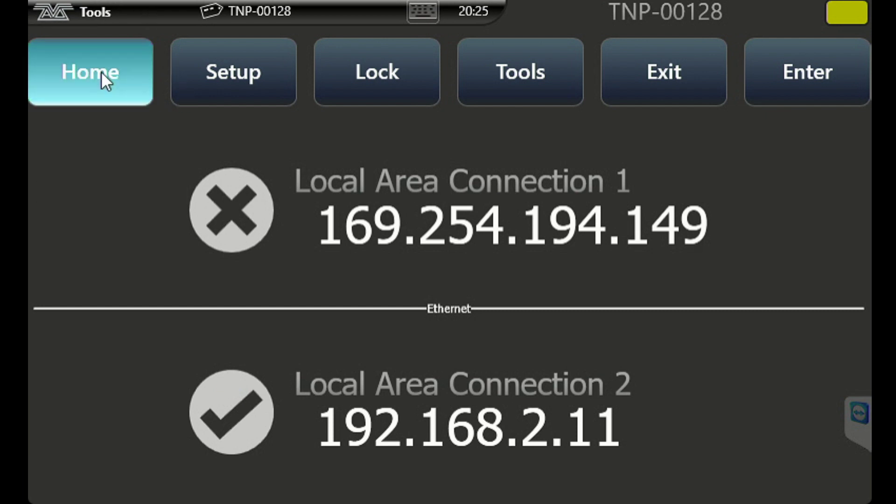
left_click(198, 78)
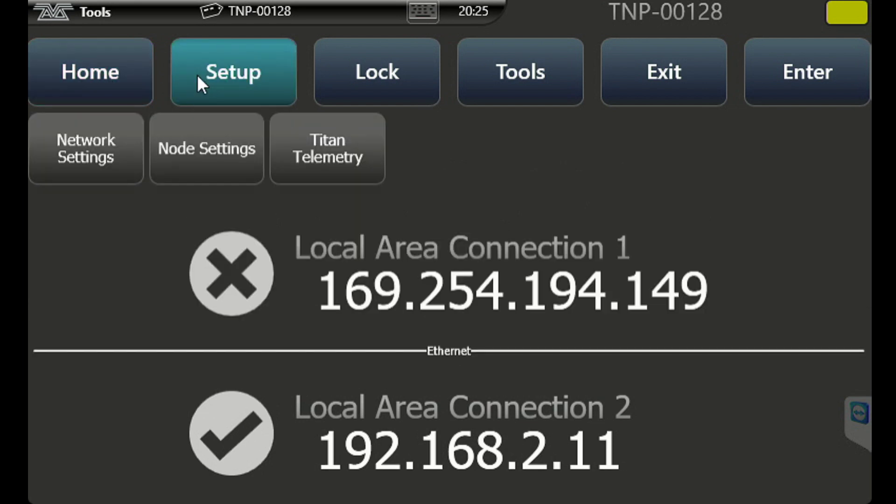
left_click(92, 172)
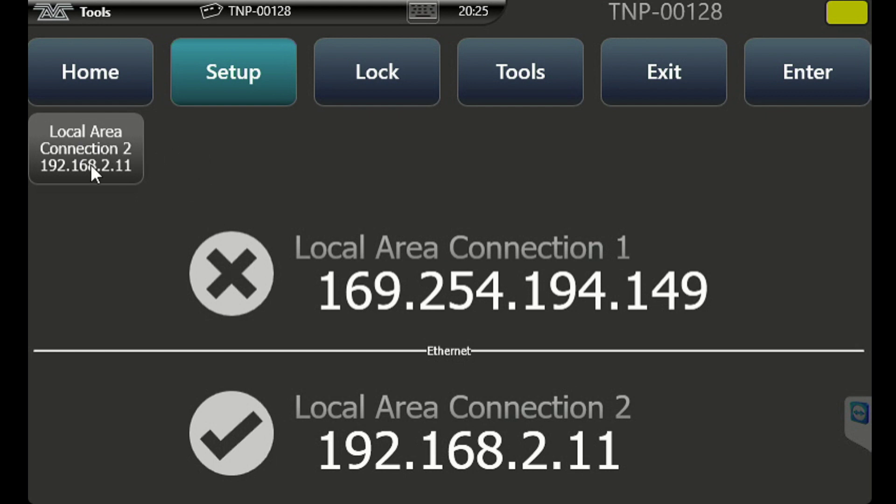
left_click(71, 173)
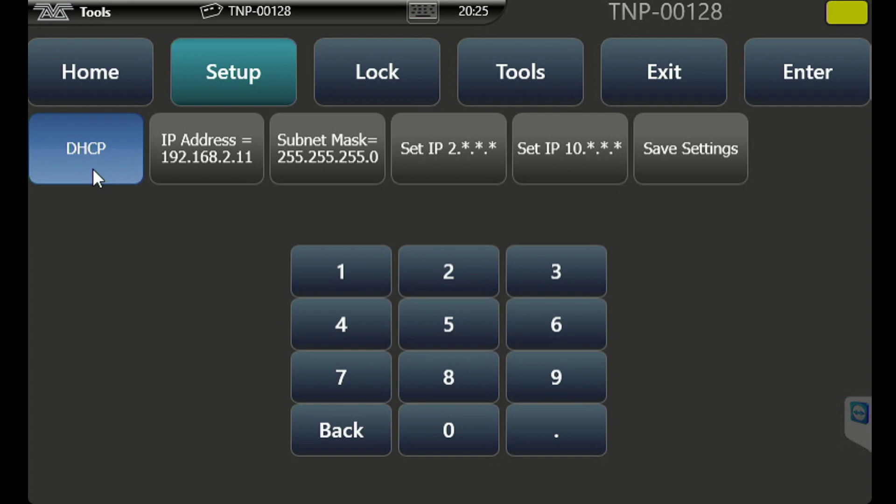
Change the node line colour to bright green in the node settings.
left_click(205, 85)
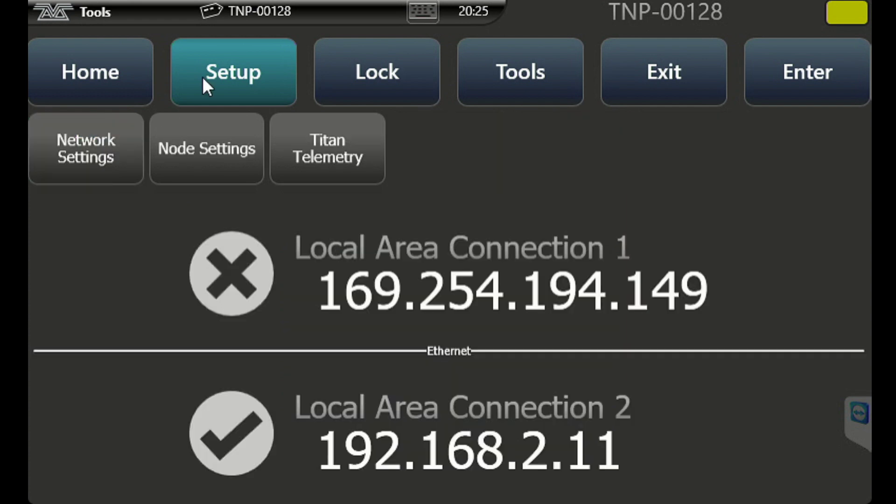
left_click(201, 169)
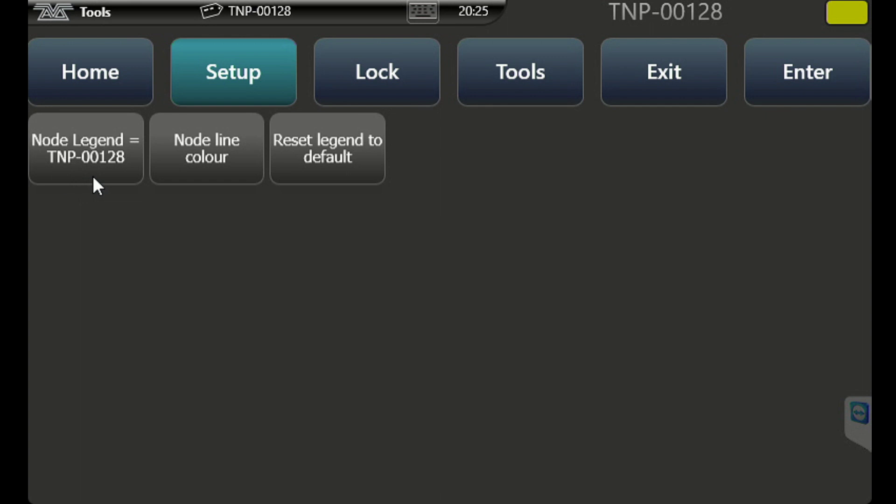
left_click(218, 171)
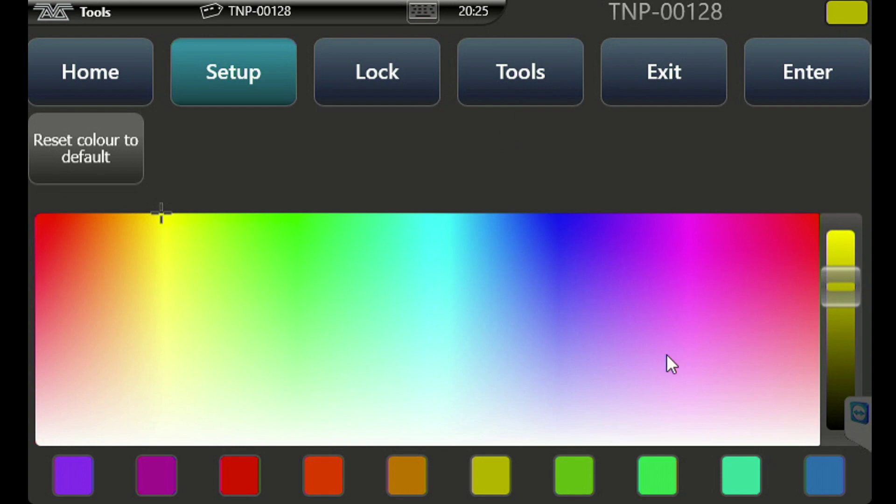
left_click_drag(622, 350, 240, 215)
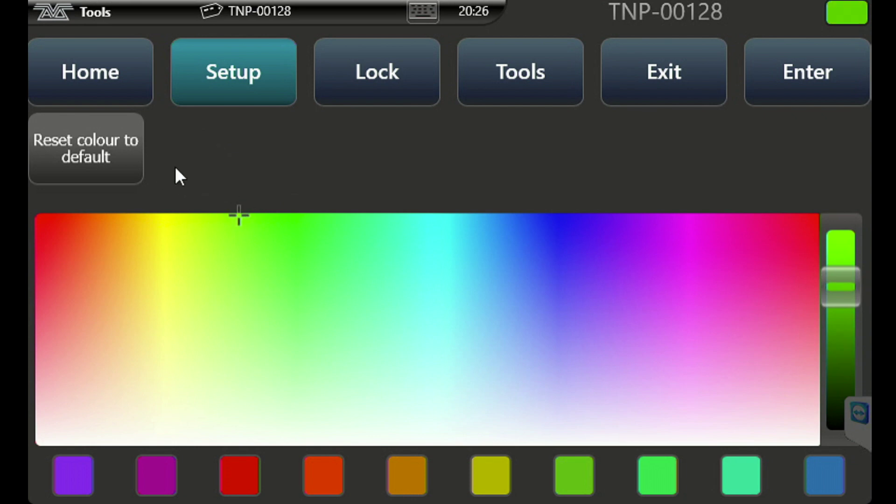
Check the Titan Telemetry options and return to the main setup options.
left_click(218, 88)
left_click(363, 177)
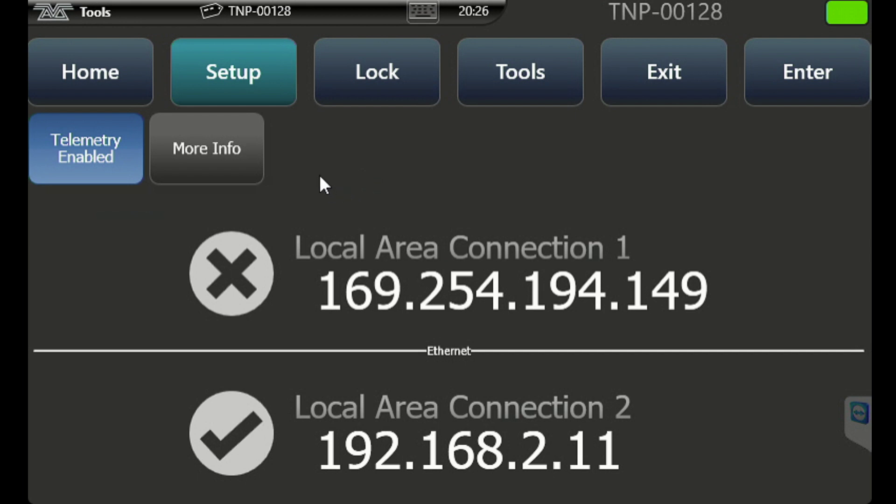
left_click(218, 79)
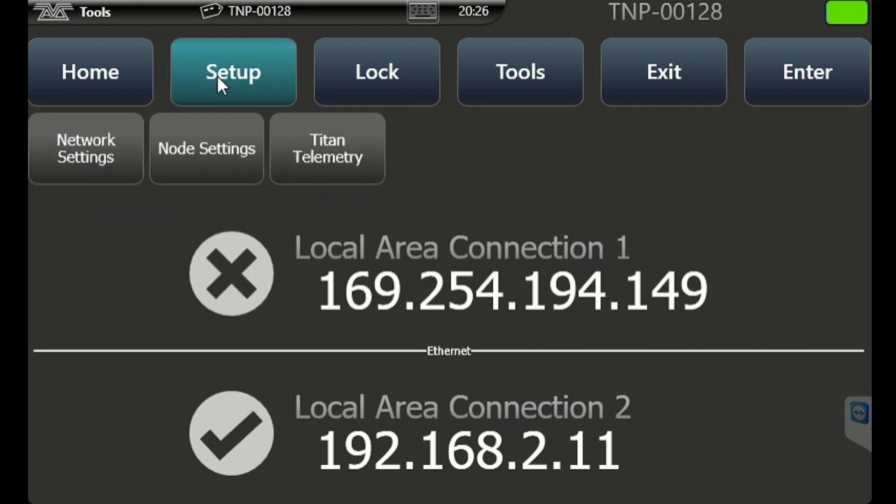
Lock the console with a numeric password.
left_click(367, 74)
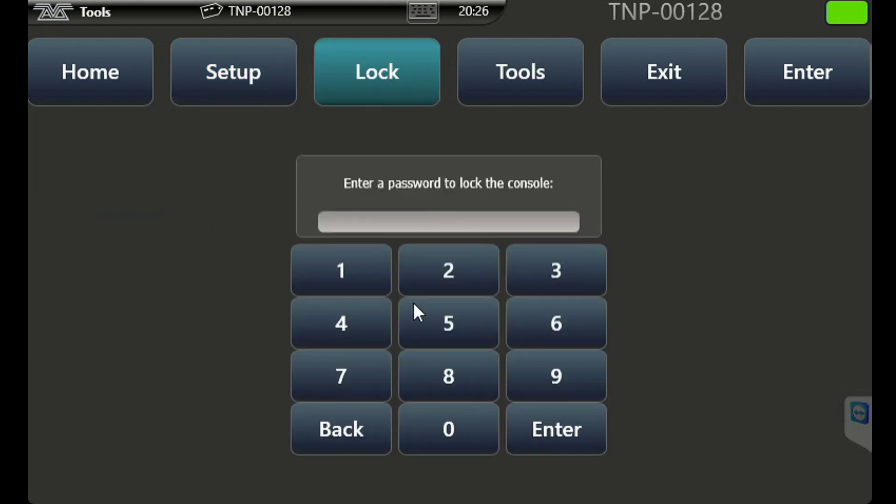
left_click(365, 274)
left_click(417, 251)
left_click(564, 247)
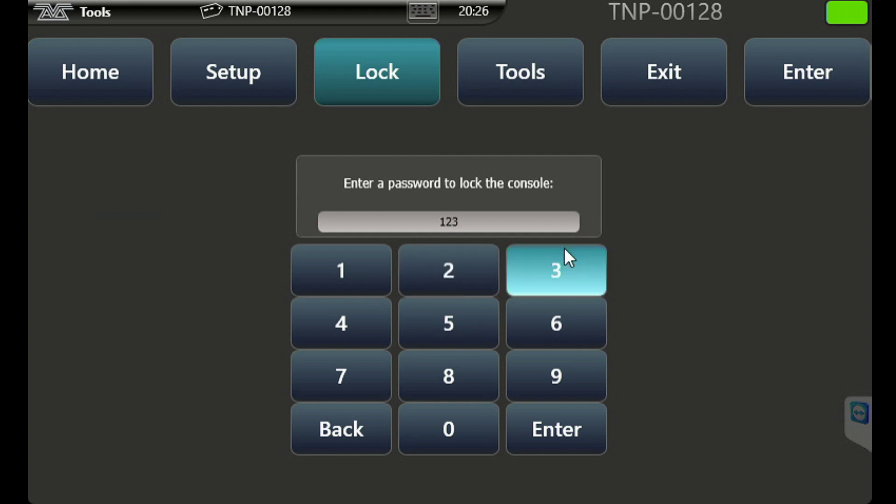
left_click(355, 329)
left_click(570, 446)
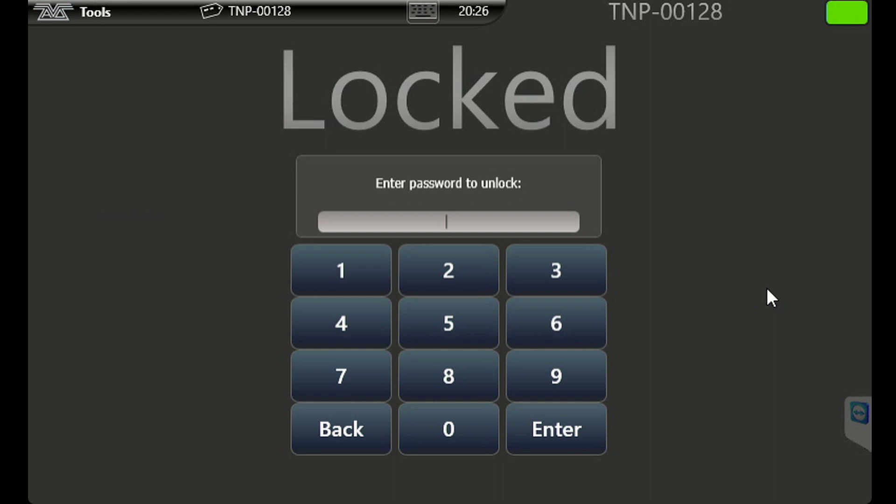
Unlock the console by entering the lock password.
left_click(316, 267)
left_click(472, 262)
left_click(559, 264)
left_click(357, 339)
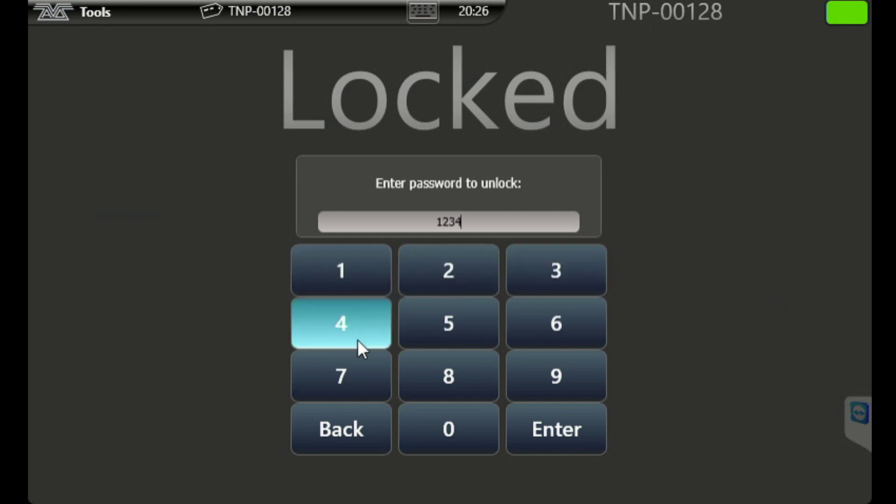
left_click(549, 450)
View the processor's Cycle Time and Render Time graphs in the monitor, and return to the main tools options.
left_click(466, 80)
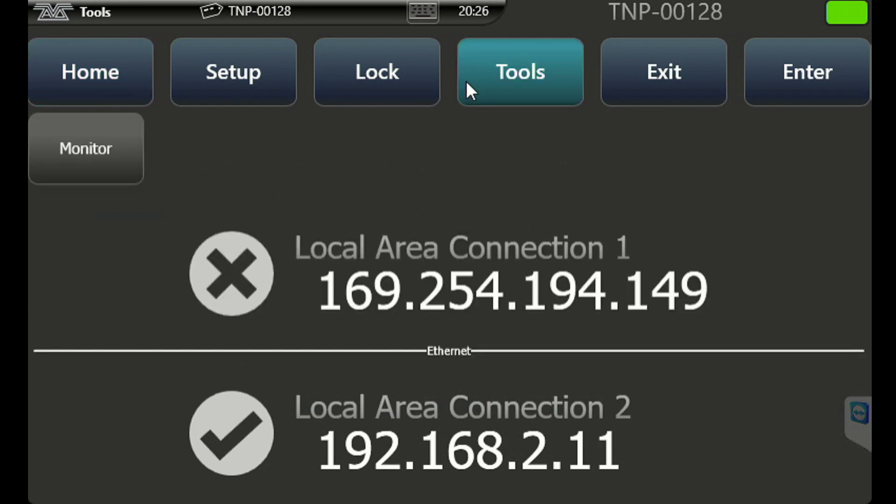
left_click(123, 163)
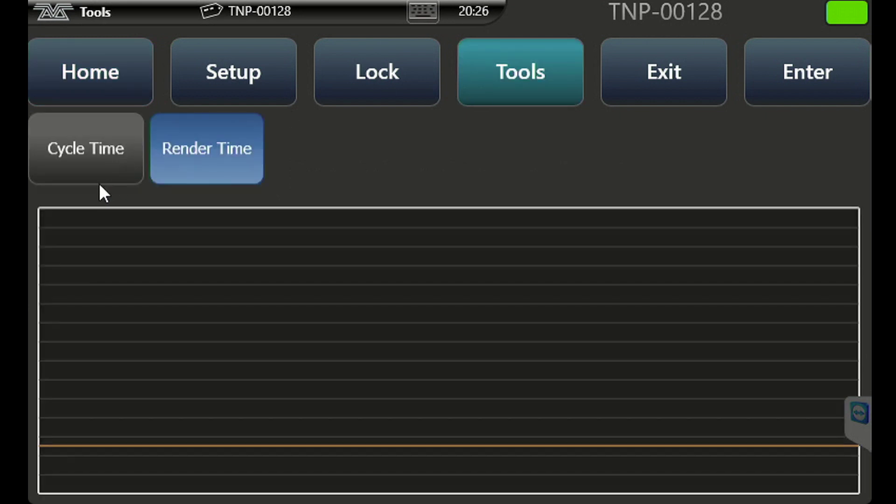
left_click(93, 168)
left_click(217, 164)
left_click(131, 171)
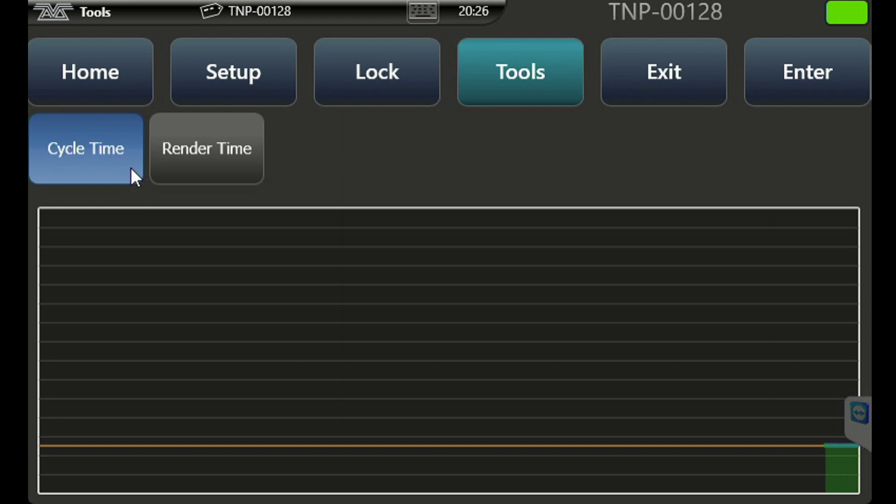
left_click(166, 168)
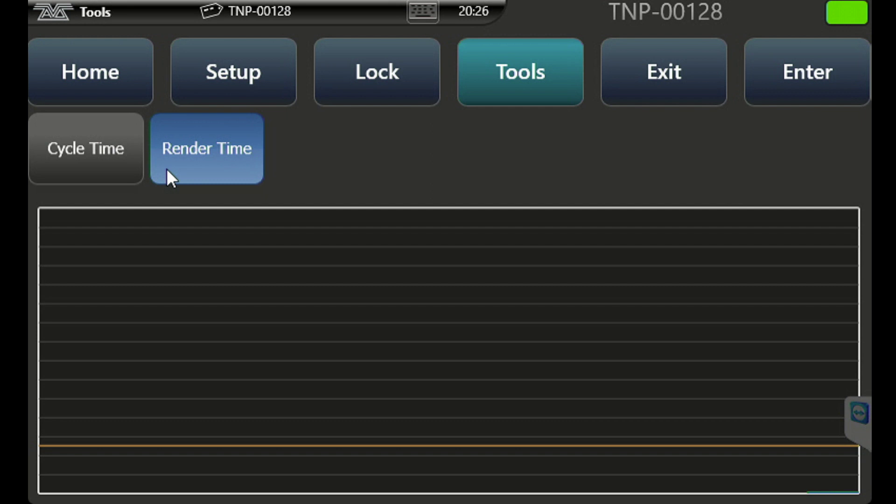
left_click(504, 87)
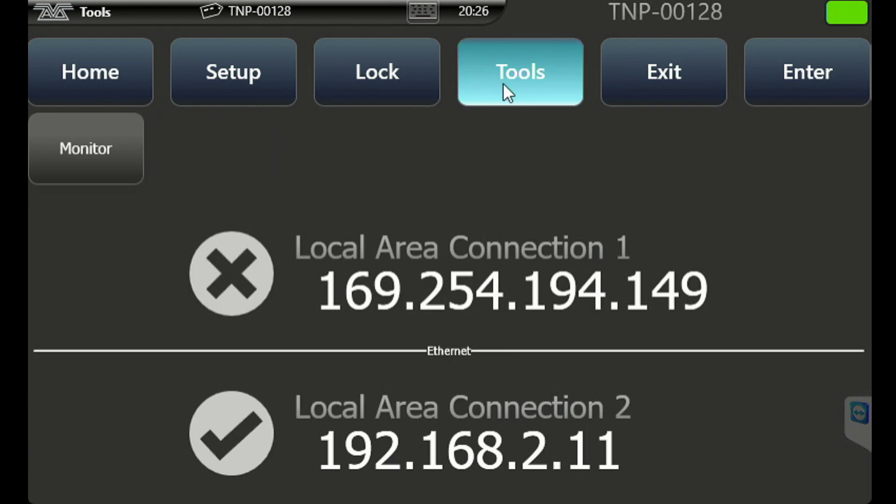
left_click(660, 72)
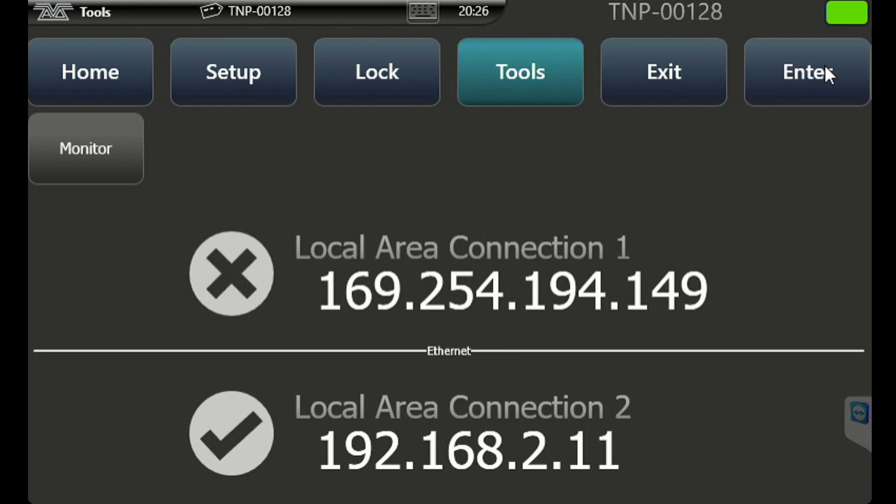
Bring up and minimise the on-screen keyboard, and return to the home display.
left_click(411, 24)
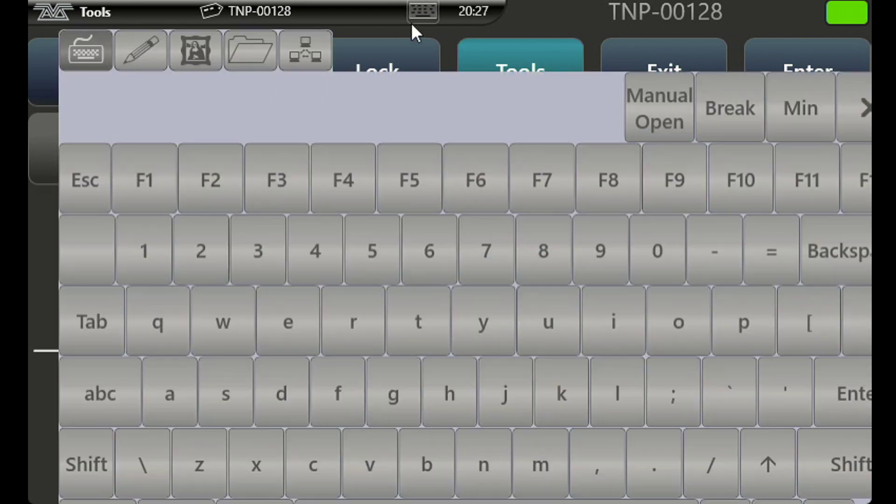
left_click(800, 116)
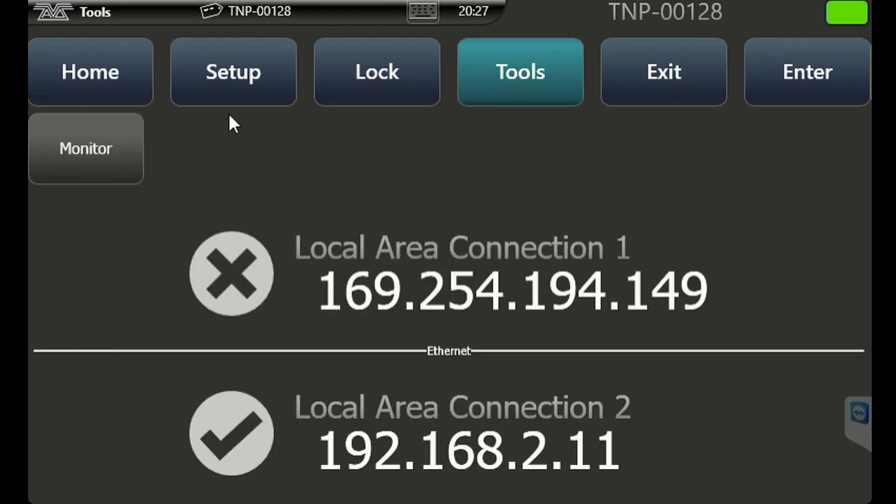
left_click(134, 87)
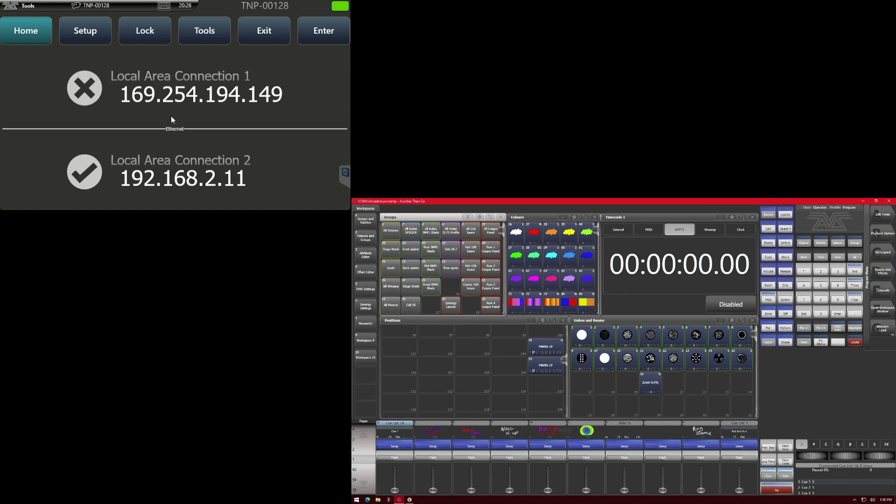
Switch to Avolites Titan Go and open the DMX settings for the TNP-00128 node.
left_click(786, 301)
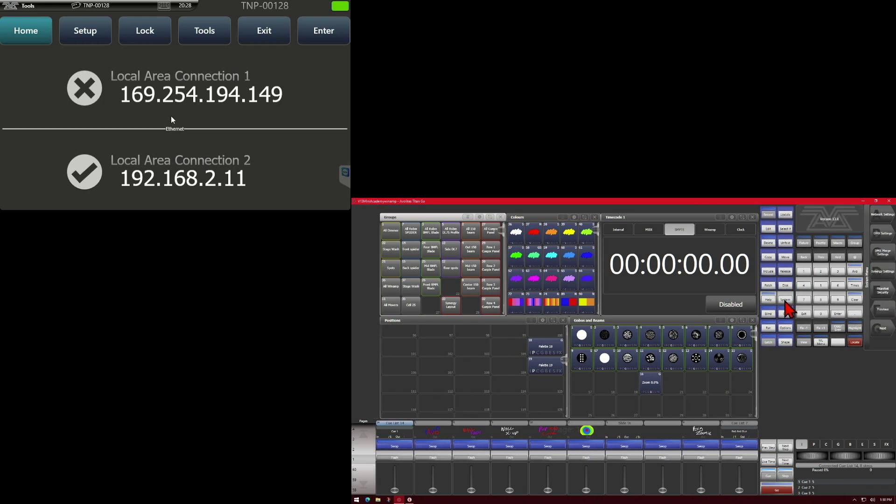
left_click(889, 247)
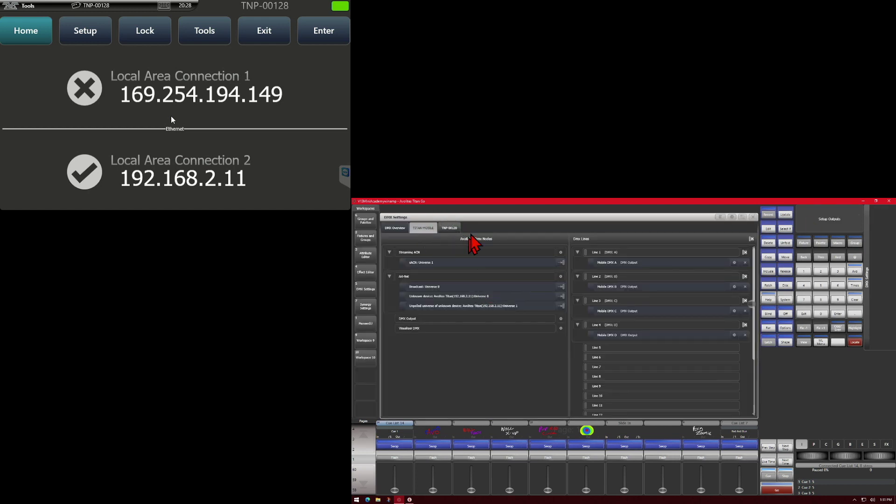
left_click(455, 227)
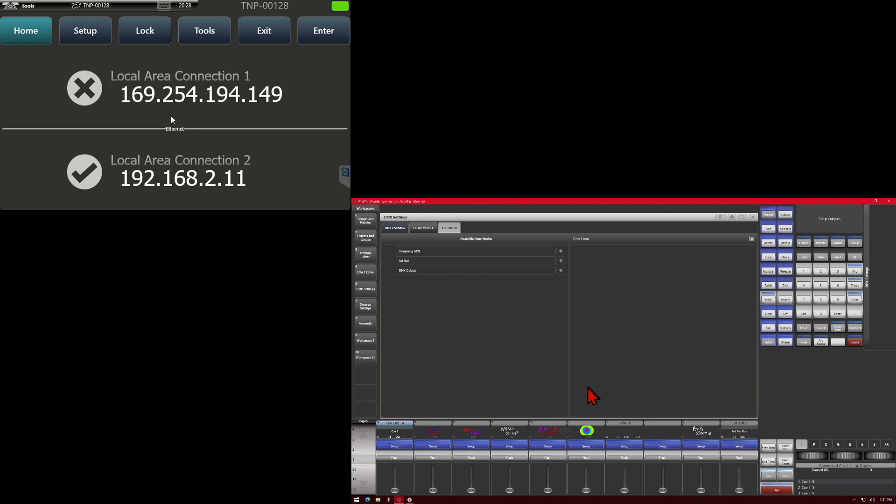
Open the DMX overview and review the TITAN-MOBILE details and its DMX line assignments.
left_click(396, 228)
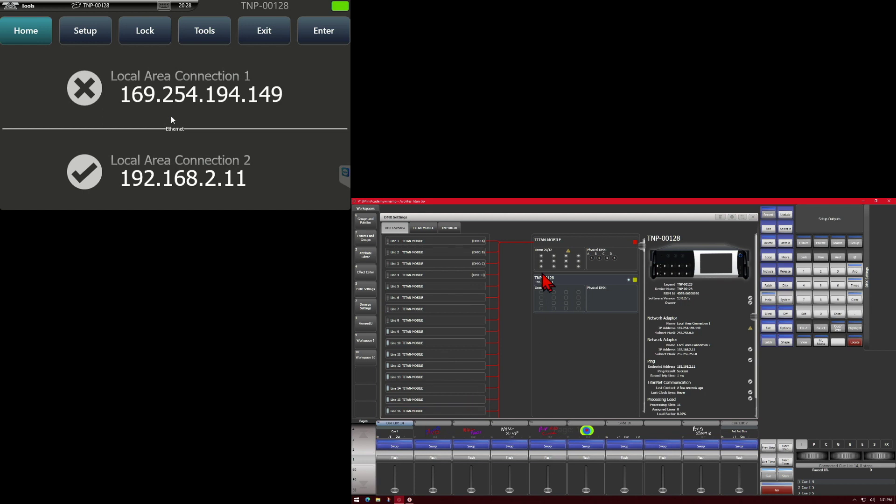
left_click(594, 247)
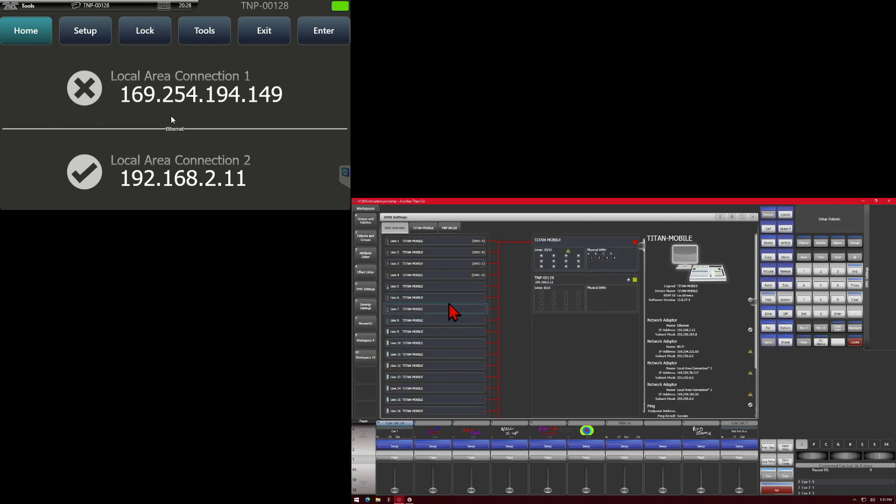
scroll(452, 309, "down", 3)
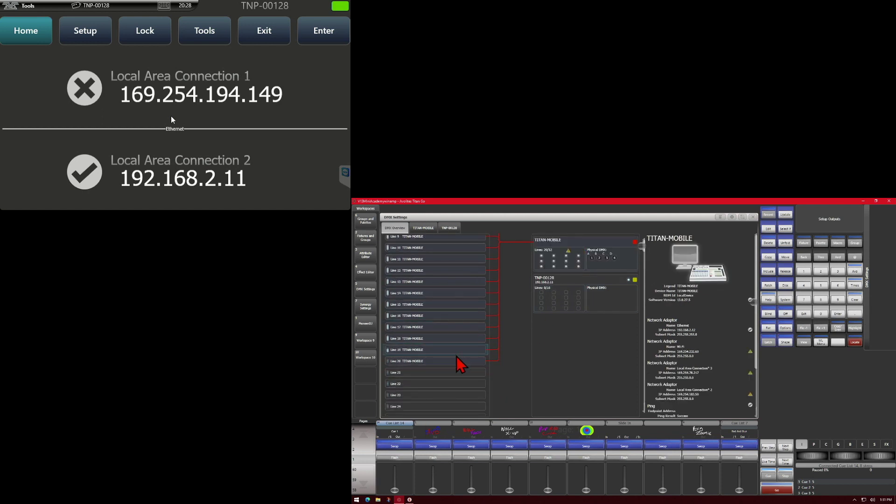
scroll(455, 364, "up", 3)
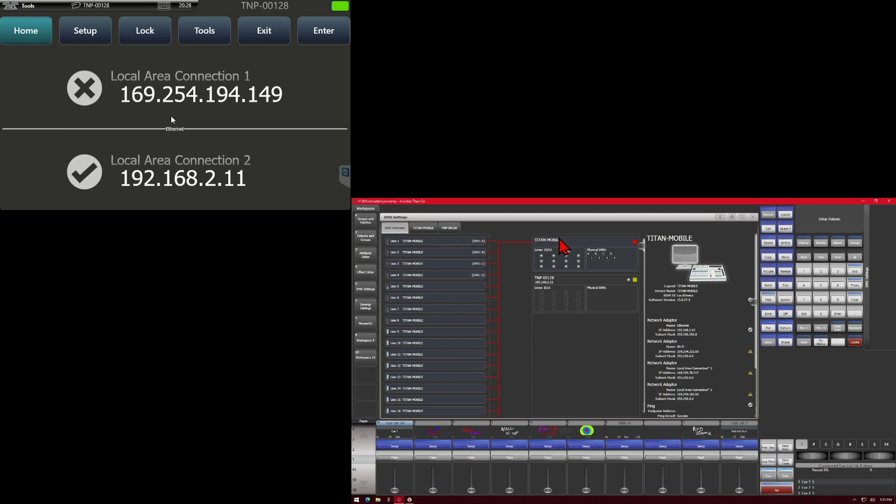
Compare the network, ping and processing load details of TNP-00128 and TITAN-MOBILE in the DMX overview.
left_click(579, 287)
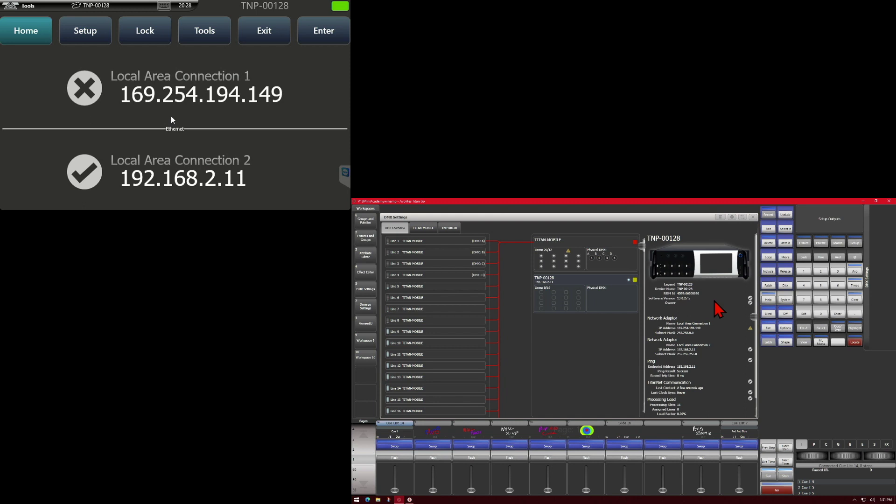
scroll(760, 322, "down", 2)
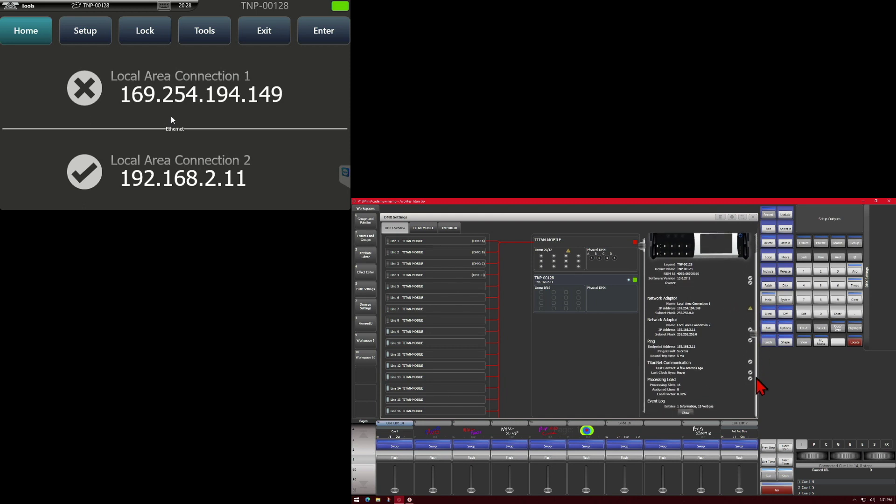
scroll(755, 326, "up", 2)
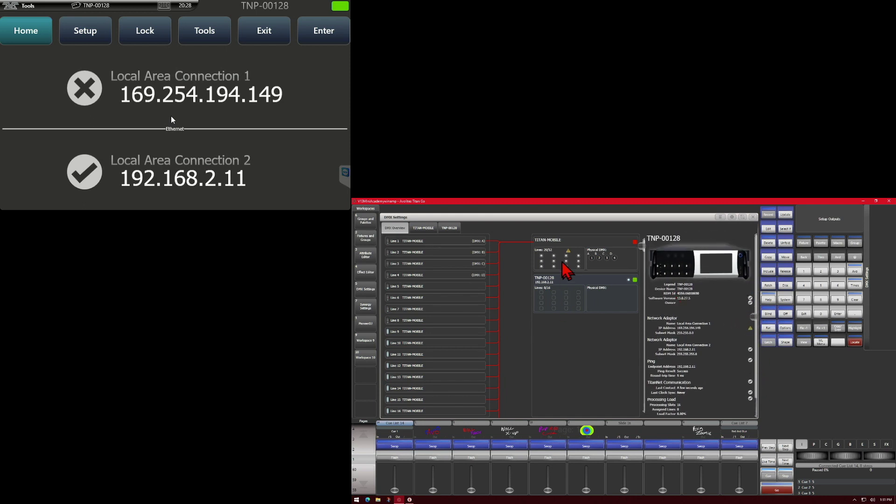
left_click(569, 252)
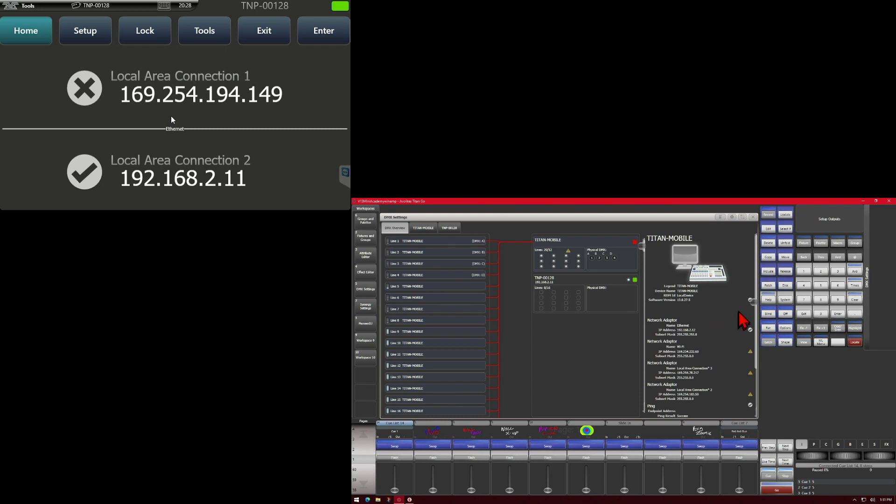
left_click_drag(752, 304, 751, 360)
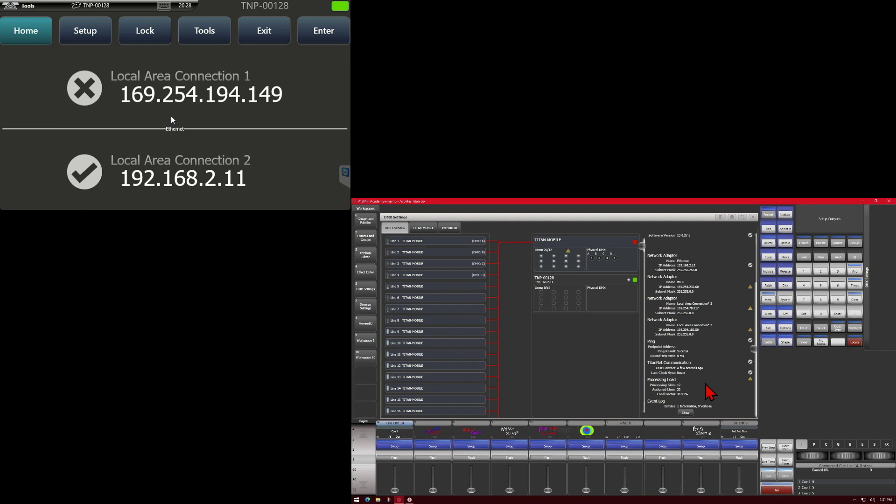
Reassign DMX lines 12 to 18 from TITAN-MOBILE to the TNP-00128 node in the DMX overview.
left_click(575, 279)
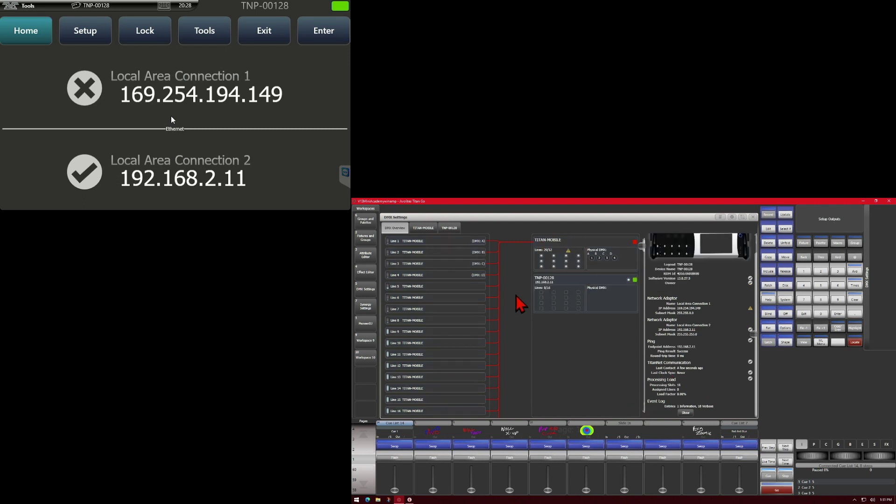
scroll(481, 340, "down", 2)
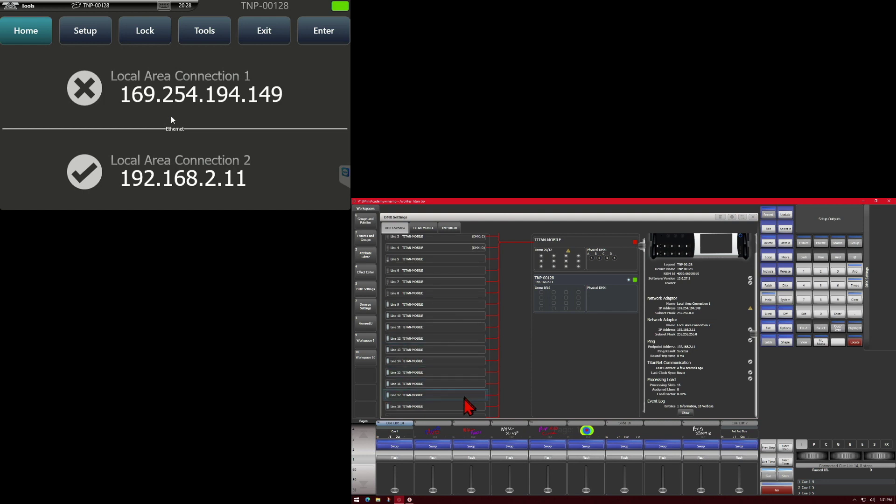
left_click_drag(464, 403, 459, 346)
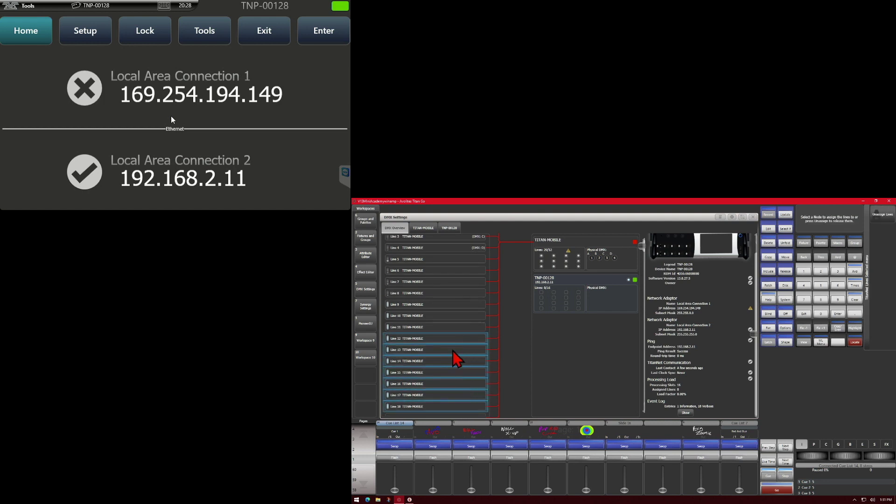
left_click(566, 282)
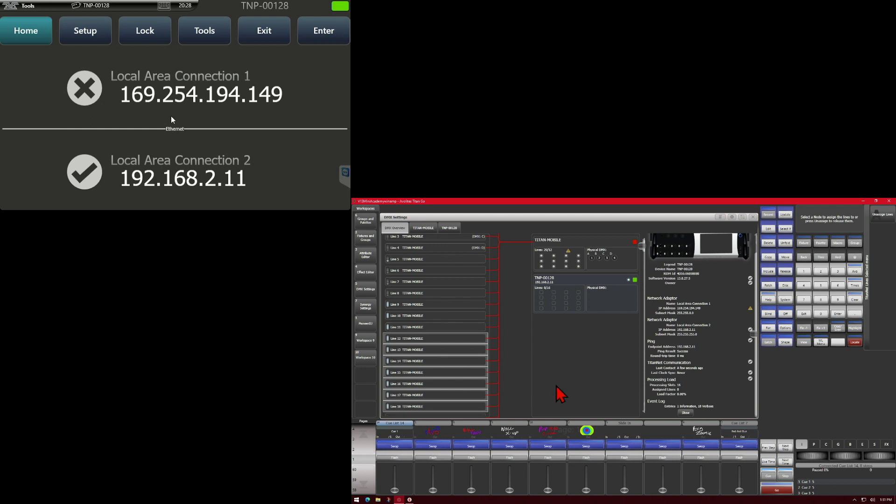
left_click(554, 311)
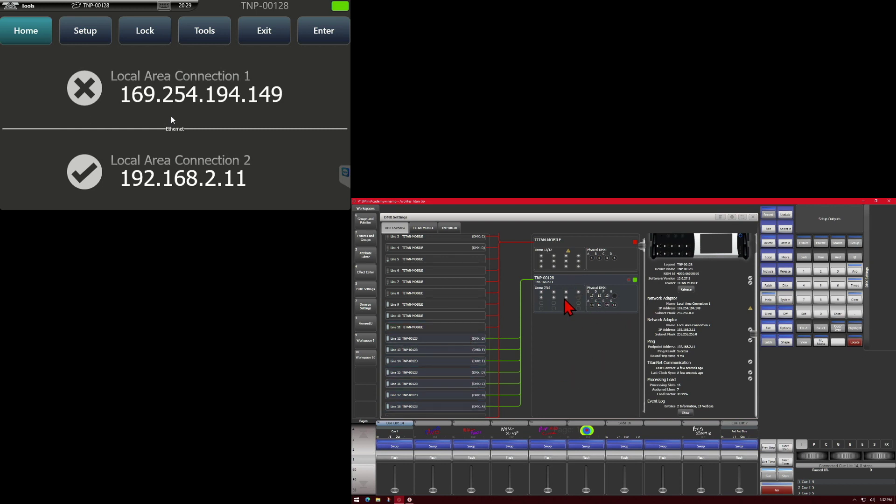
In the TNP-00128 DMX settings, add Streaming ACN universe 1 to Line 12 and Art-Net broadcast universe 0 to Line 15.
left_click(449, 228)
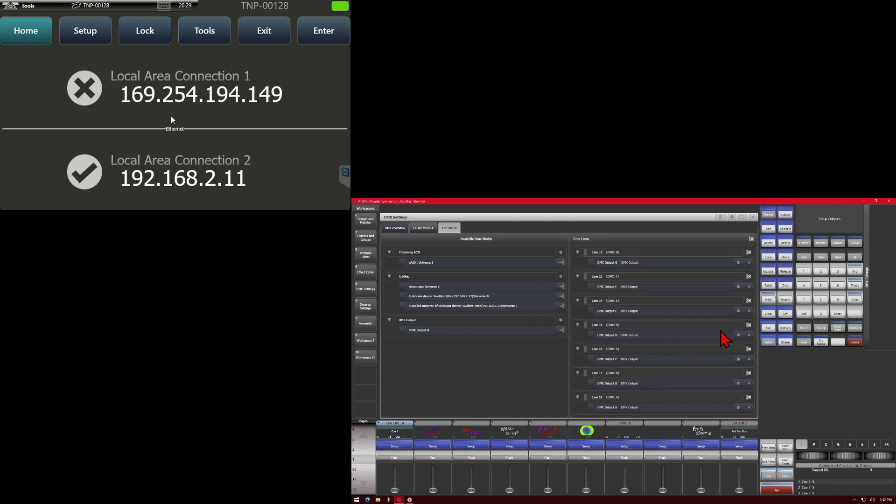
left_click(435, 262)
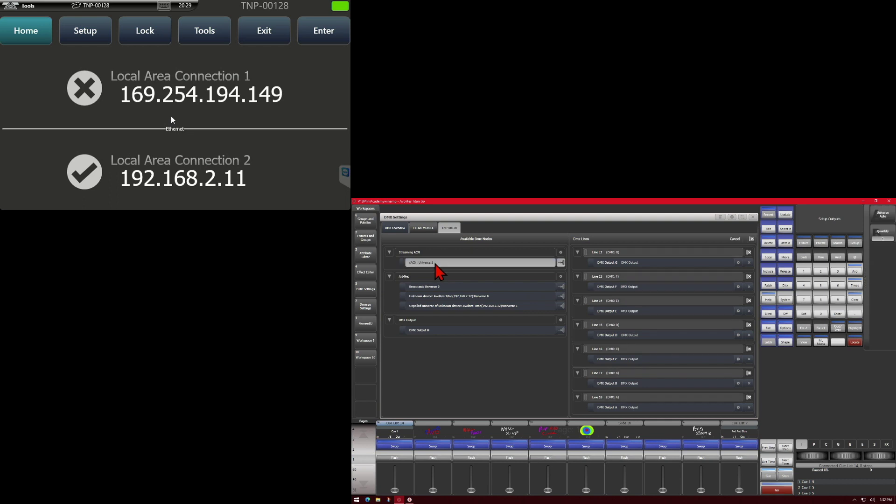
left_click(680, 254)
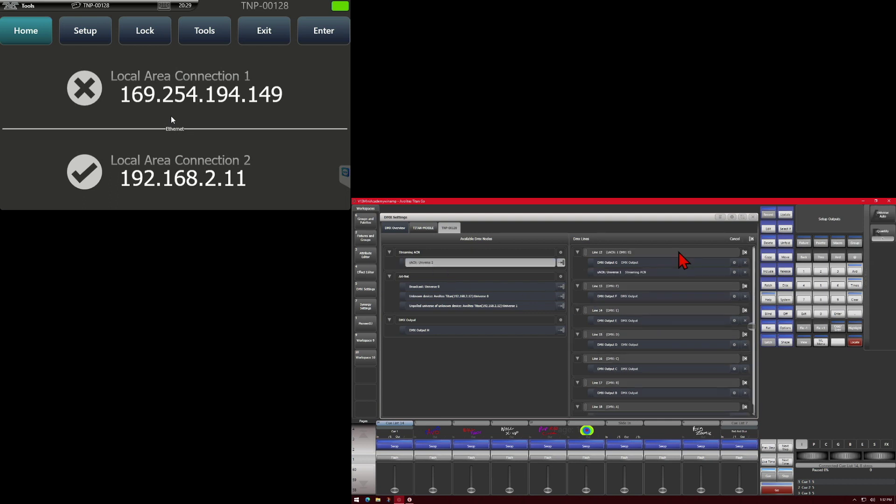
left_click(490, 287)
left_click(655, 332)
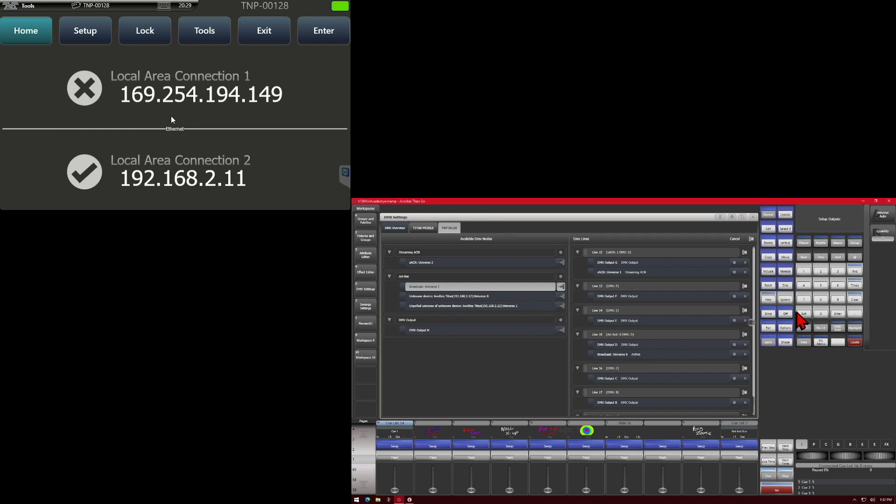
left_click(798, 312)
Return to the DMX overview and reassign lines 12 to 18 to TITAN-MOBILE.
left_click(396, 228)
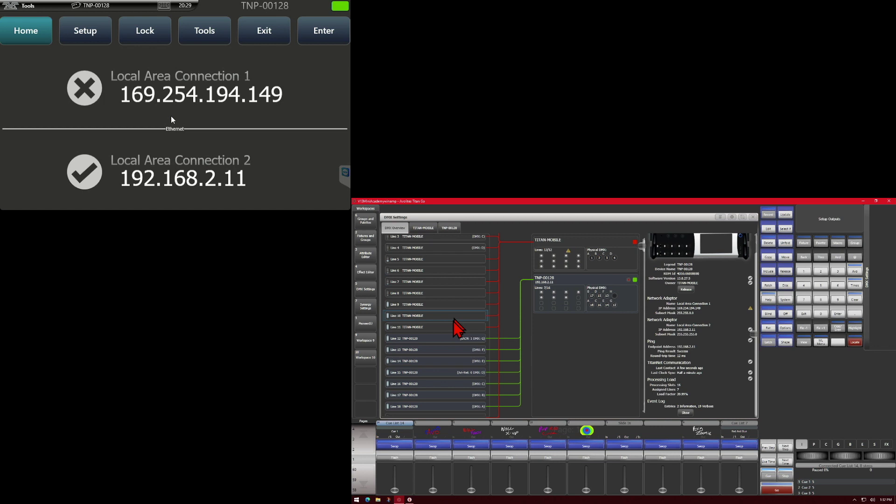
left_click_drag(456, 339, 455, 410)
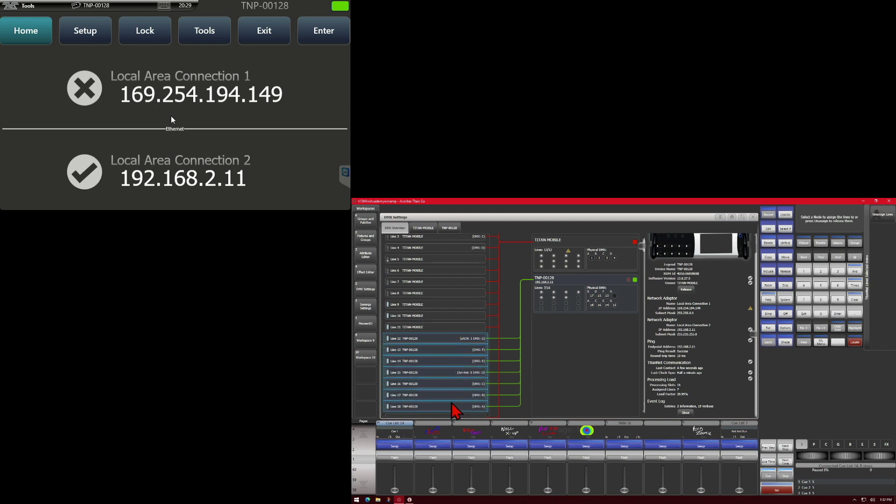
left_click(563, 263)
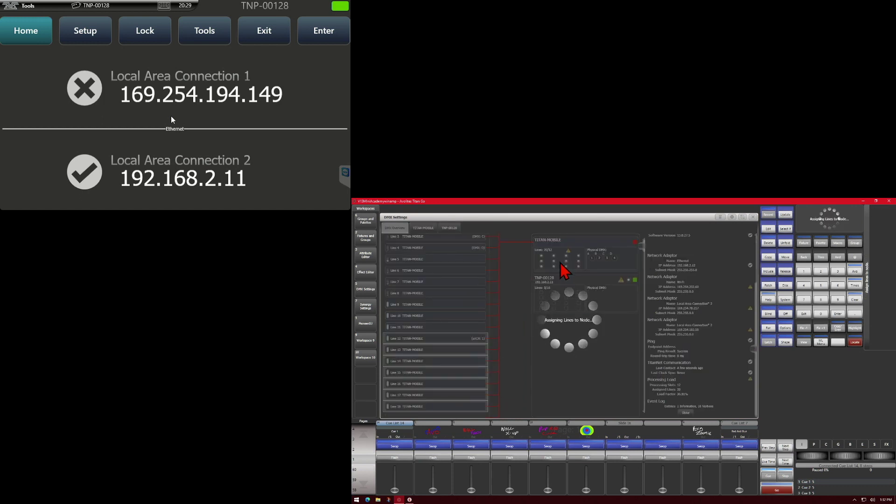
Unassign Line 20 from TITAN-MOBILE.
scroll(463, 332, "down", 3)
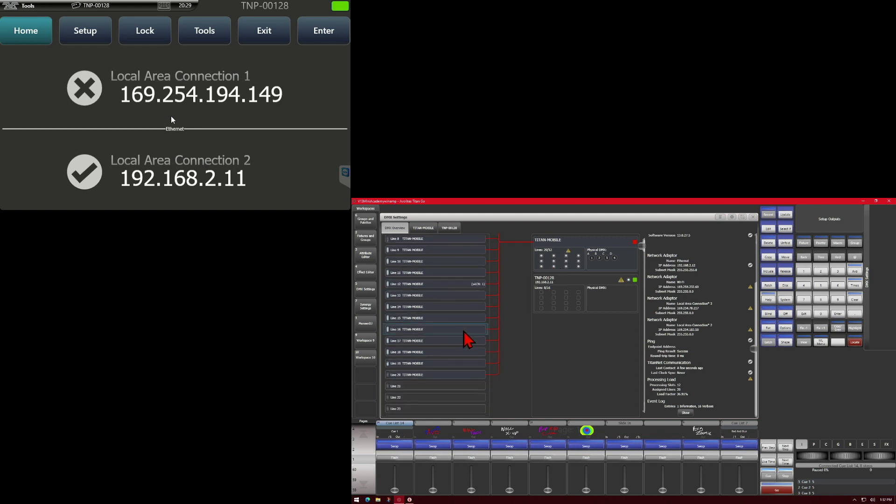
left_click(442, 378)
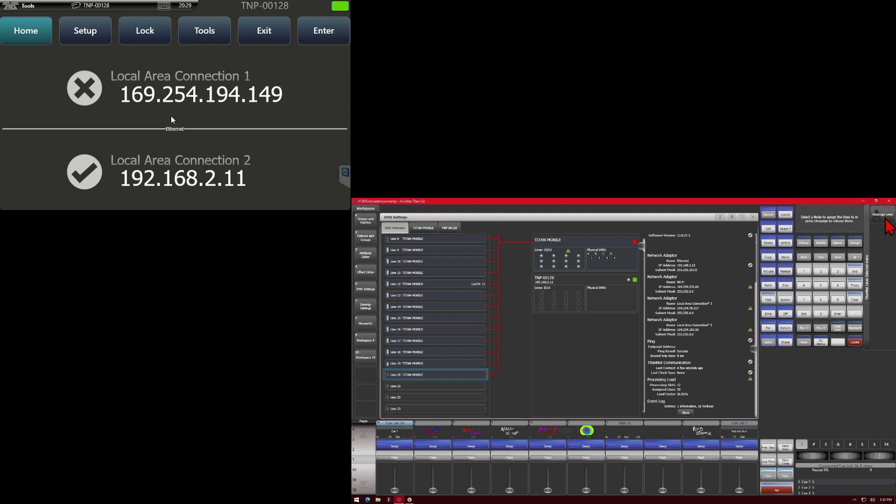
left_click(884, 215)
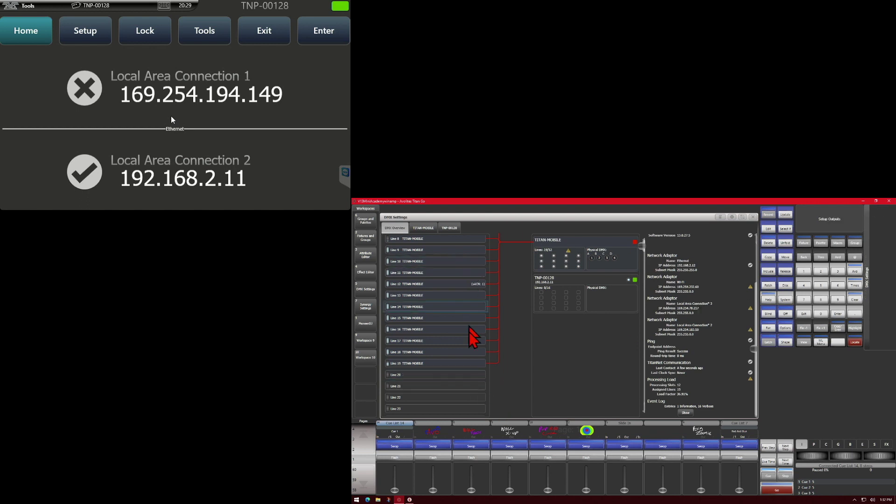
Assign DMX lines 16 to 19 to the TNP-00128 node.
scroll(487, 280, "up", 2)
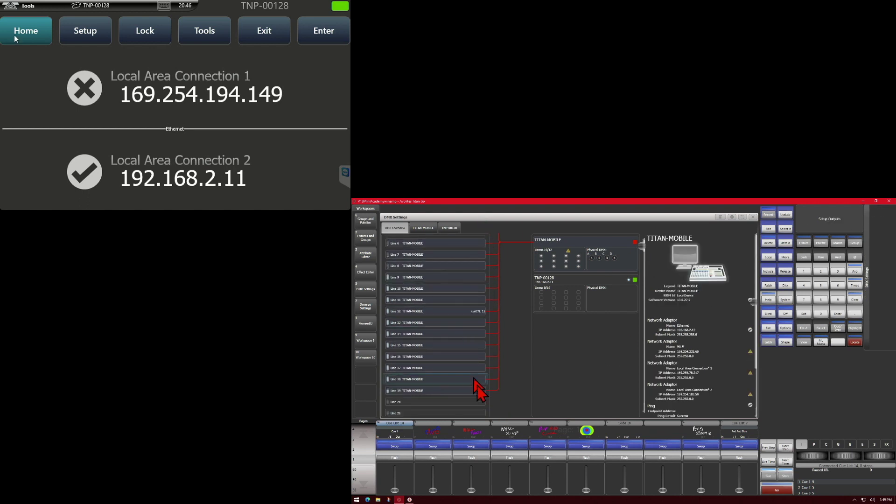
left_click_drag(480, 392, 479, 358)
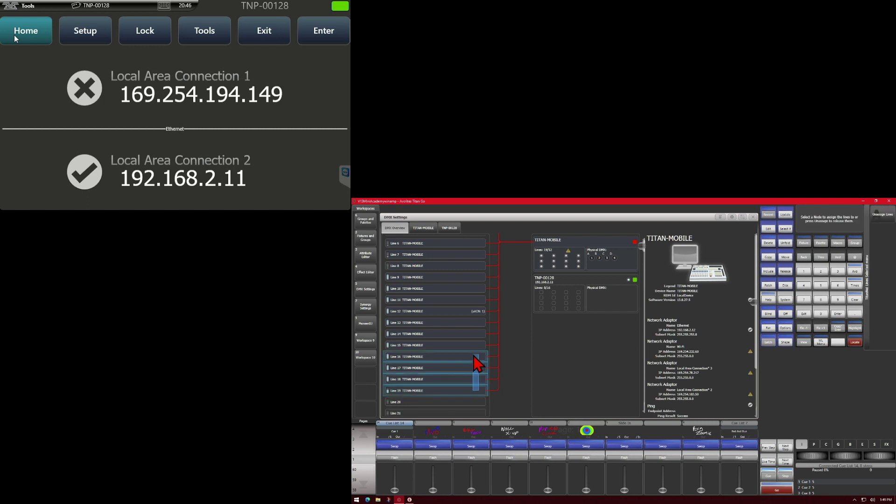
left_click(577, 302)
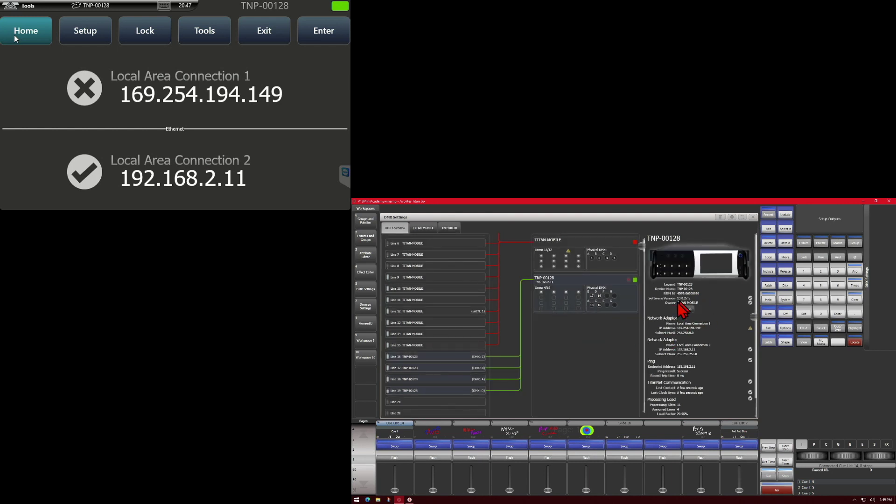
Release the TNP-00128 node with confirmation, and leave the DMX settings.
left_click(686, 310)
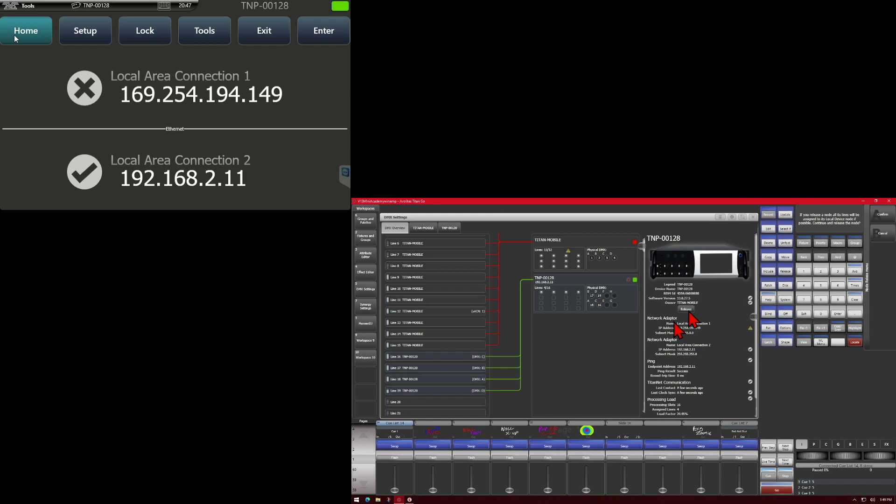
left_click(887, 215)
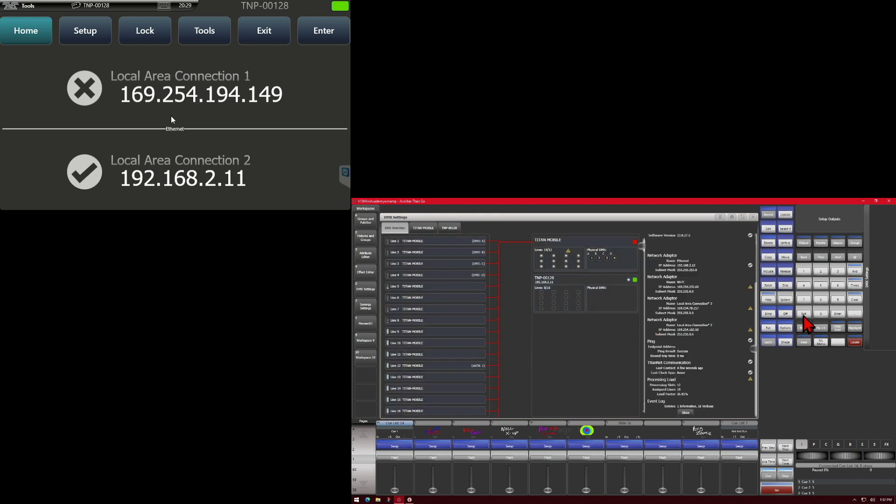
left_click(803, 315)
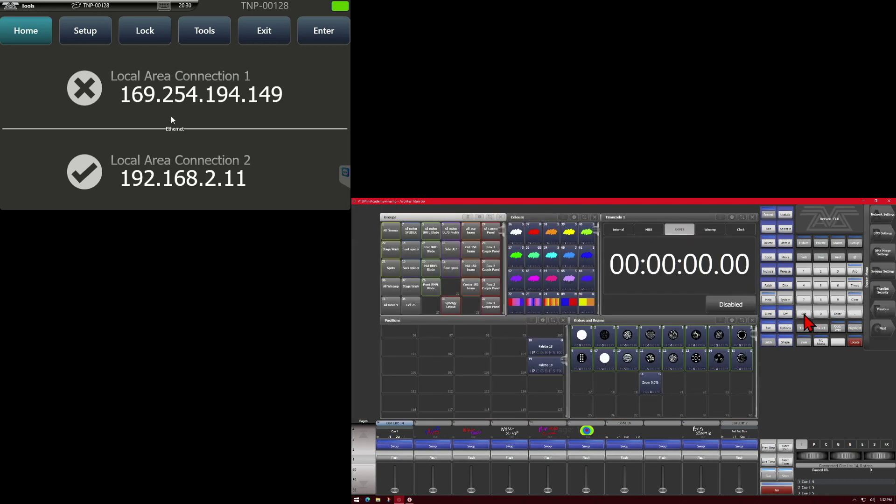